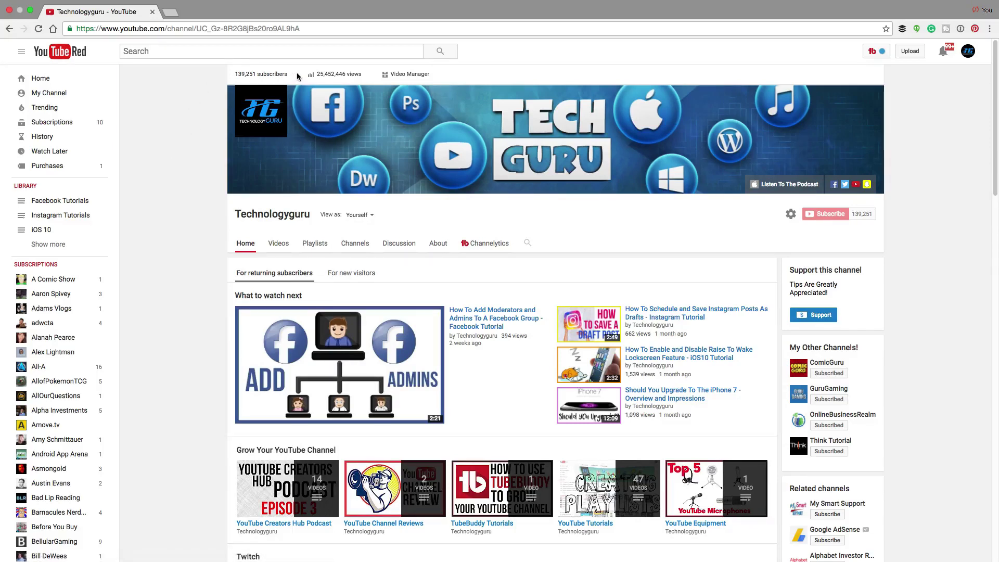
Open the edit page of 'How To Add Moderators and Admins To A Facebook Group' from Video Manager.
left_click(408, 74)
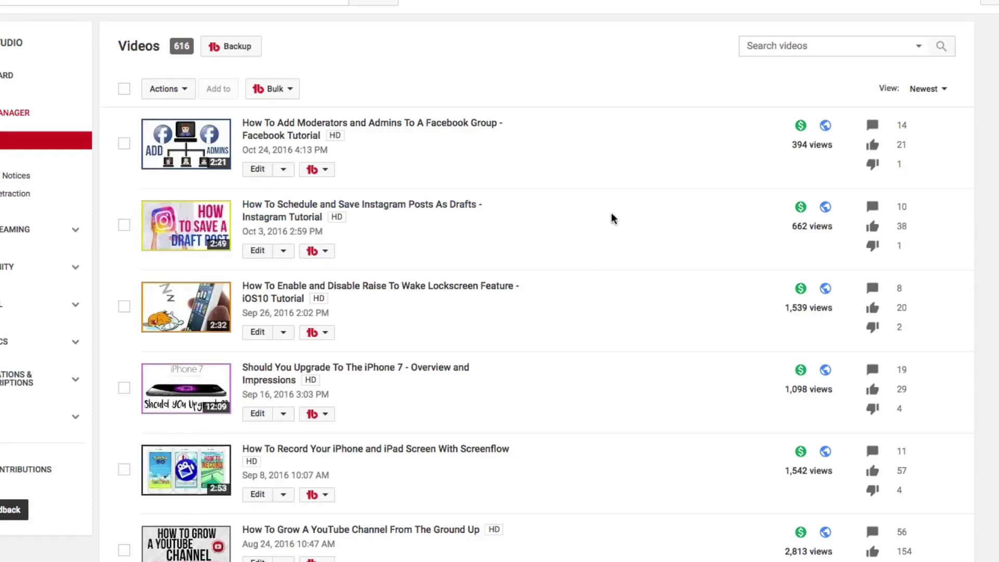
left_click(495, 125)
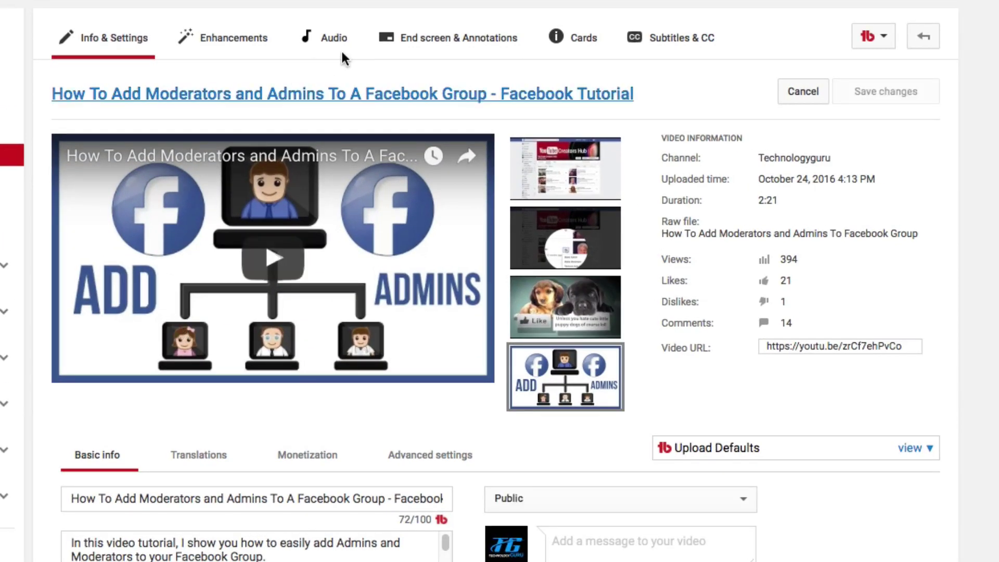
Open the End screen & Annotations editor and play the video's last seconds, stopping at 2:01.
left_click(446, 44)
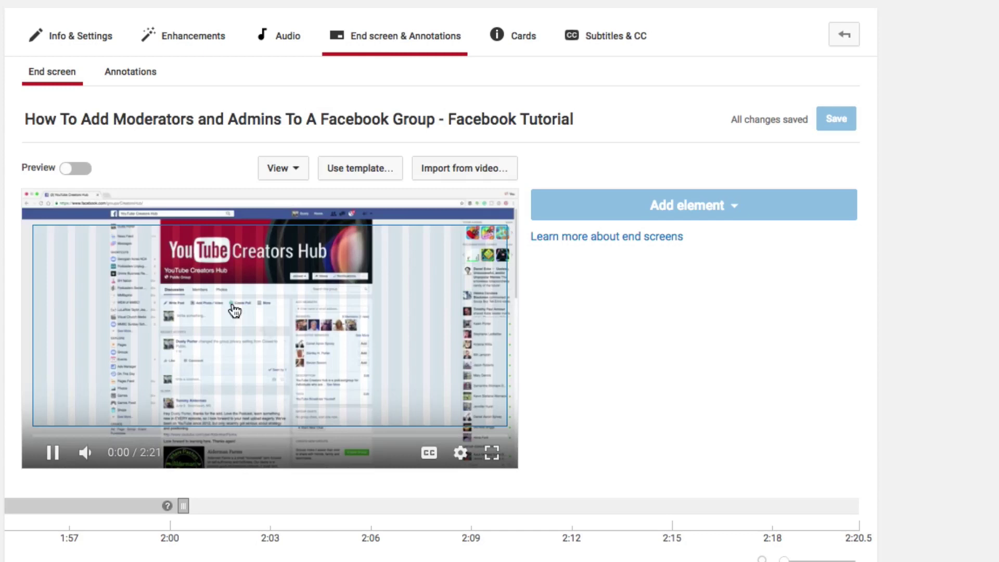
left_click(50, 452)
left_click(50, 452)
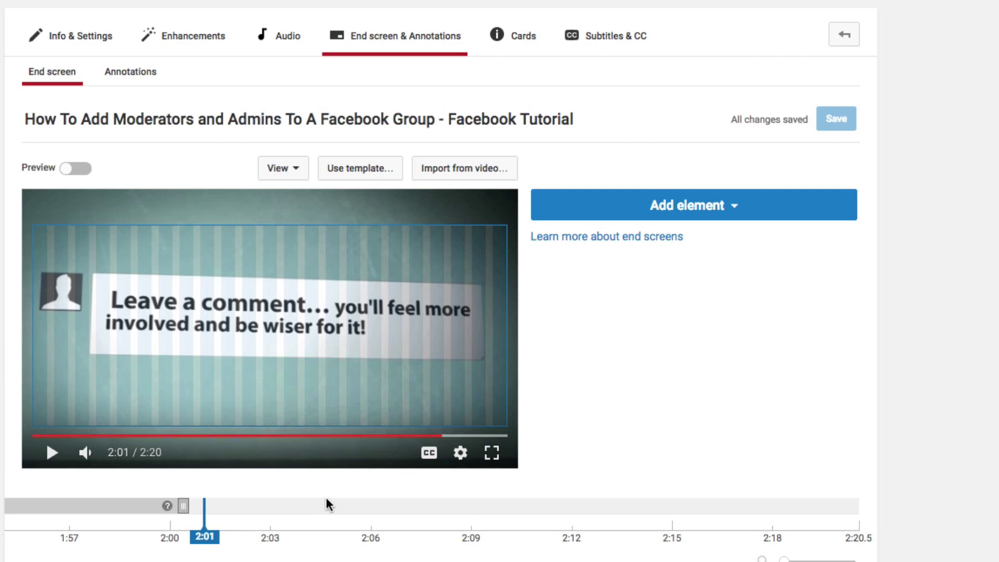
left_click(141, 73)
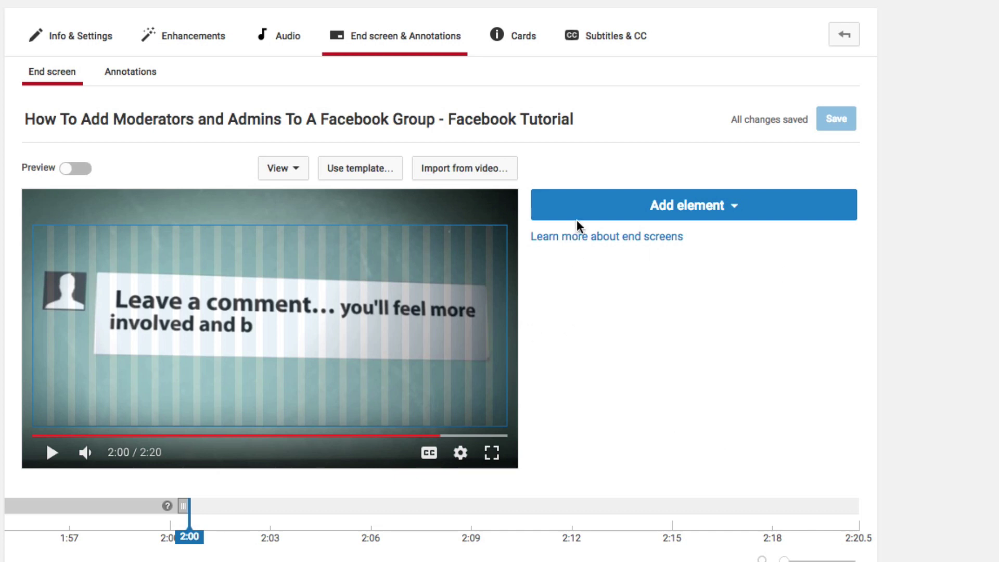
Add a Technologyguru Subscribe element to the end screen from 2:00.
left_click(597, 212)
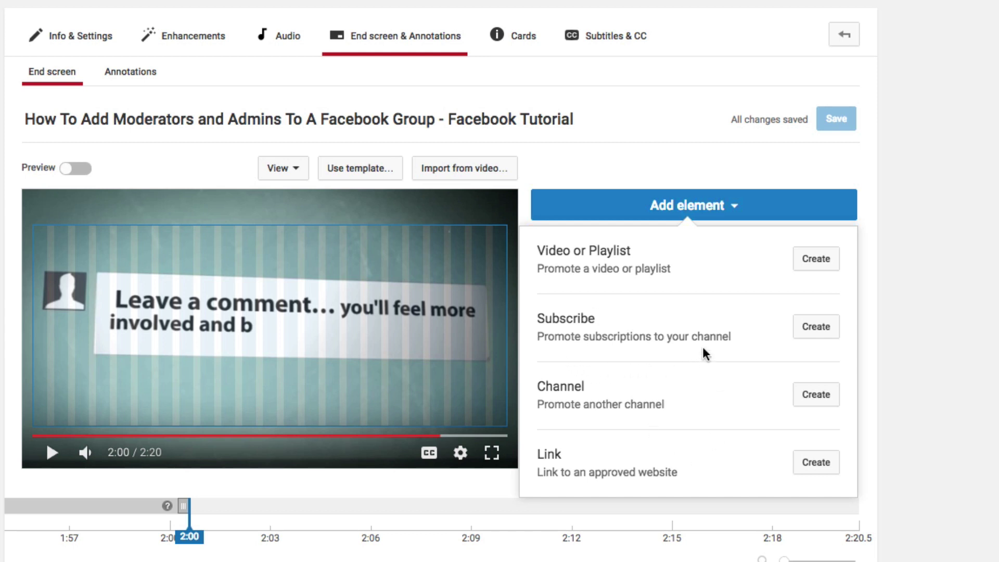
left_click(816, 327)
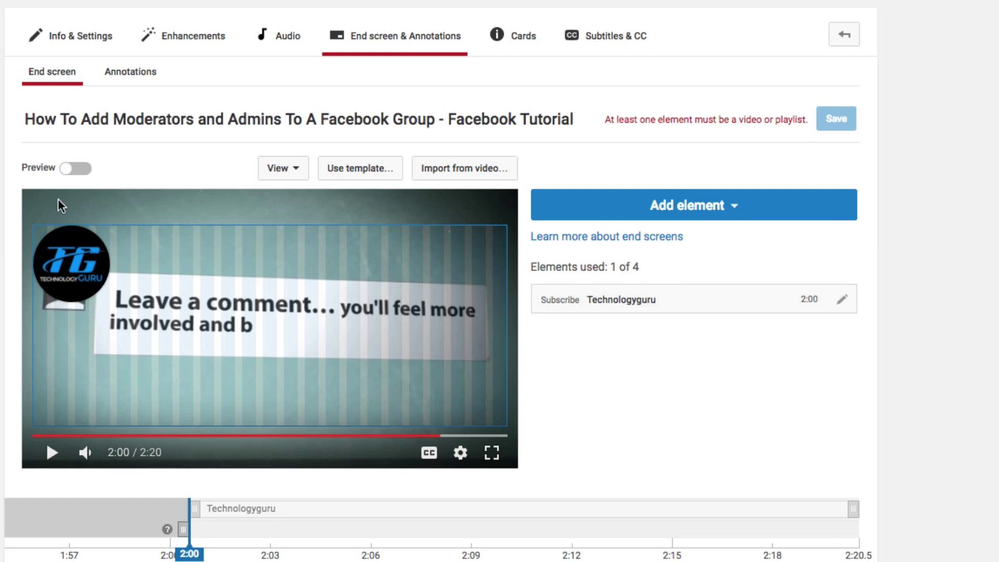
Turn Preview on to see the Technologyguru subscribe logo over the video.
left_click(68, 168)
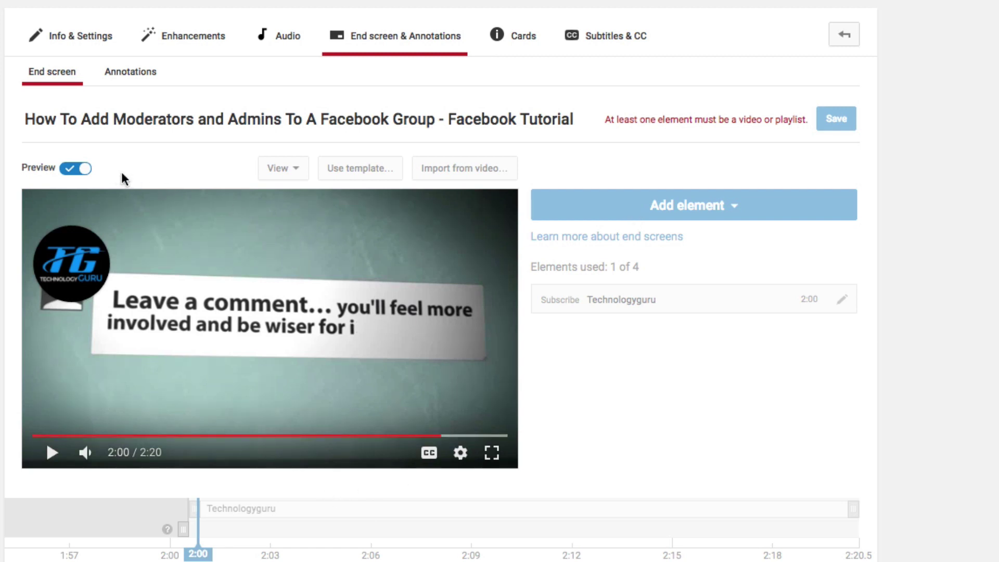
Toggle the end screen preview on and off several times, finishing back in edit mode.
left_click(81, 168)
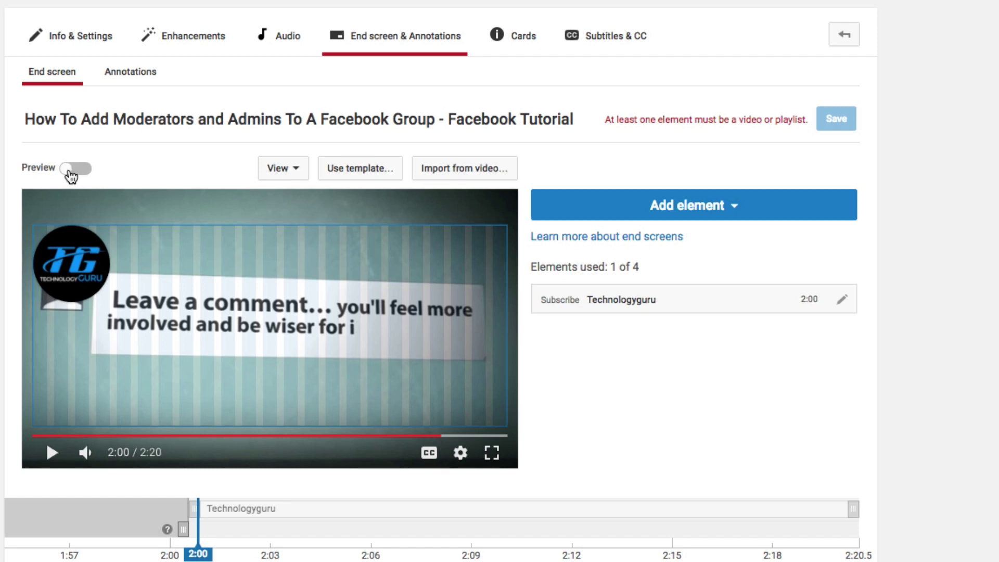
left_click(76, 168)
left_click(78, 168)
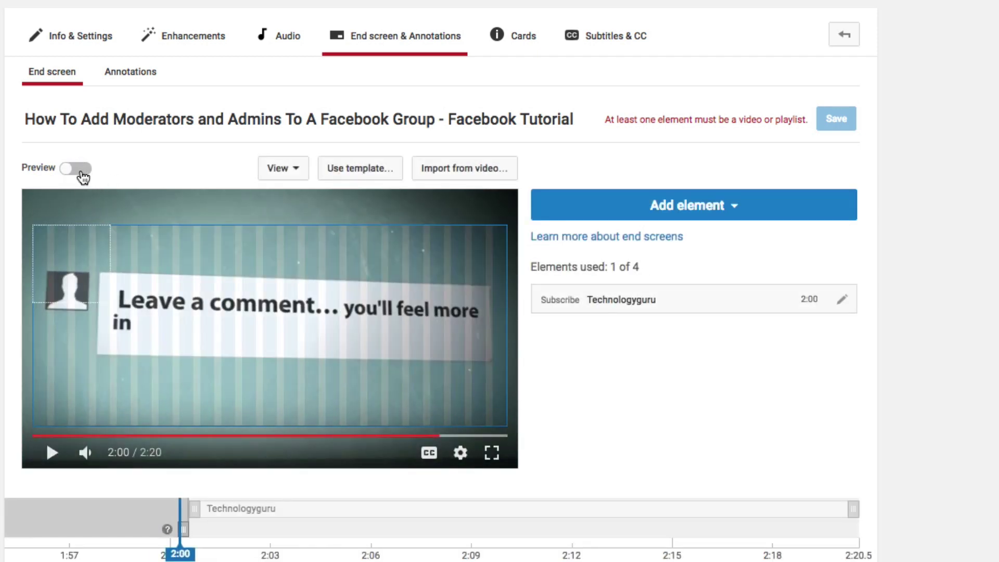
left_click(82, 172)
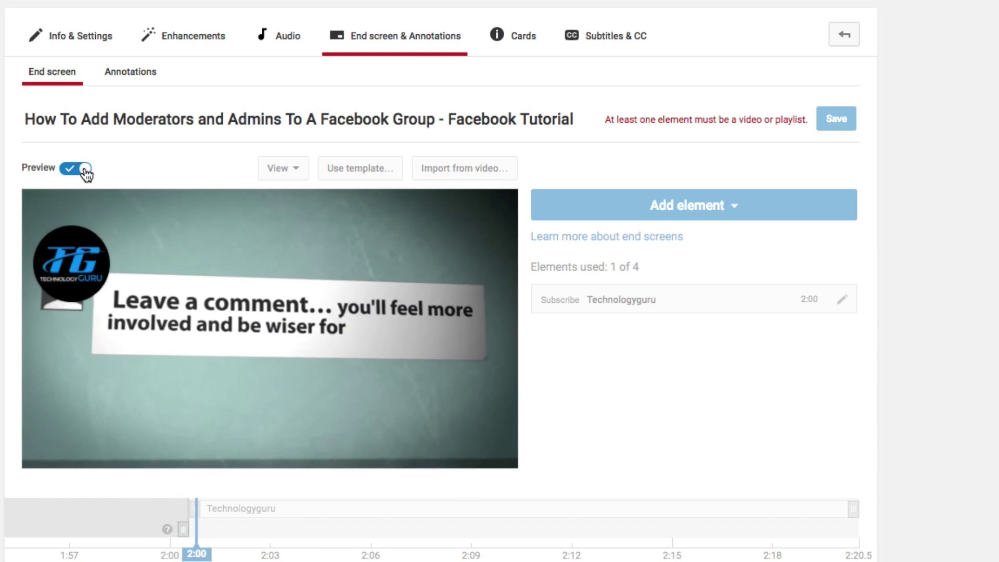
left_click(78, 169)
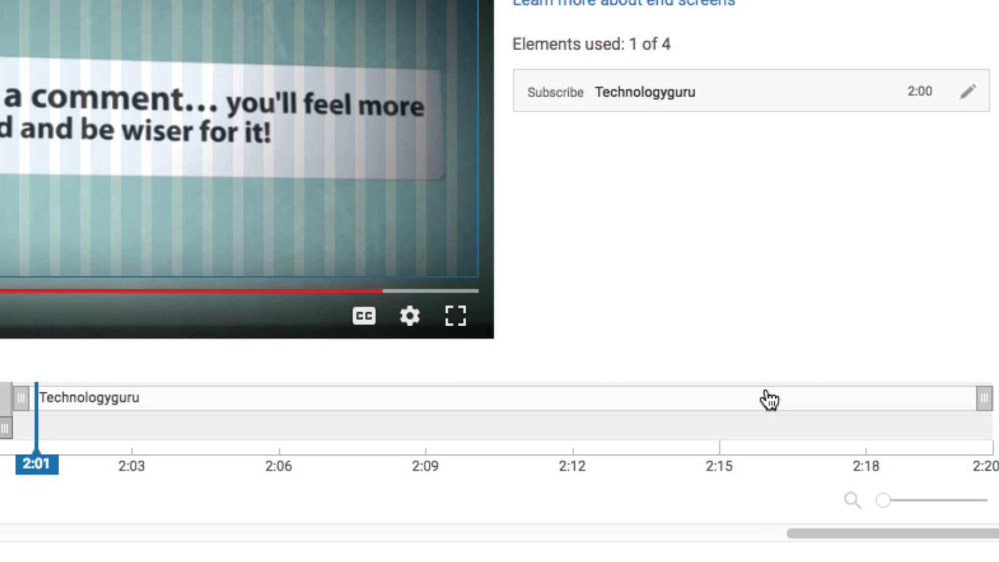
mouse_move(981, 406)
left_mouse_down()
mouse_move(856, 399)
mouse_move(595, 411)
mouse_move(369, 399)
mouse_move(986, 397)
left_mouse_up()
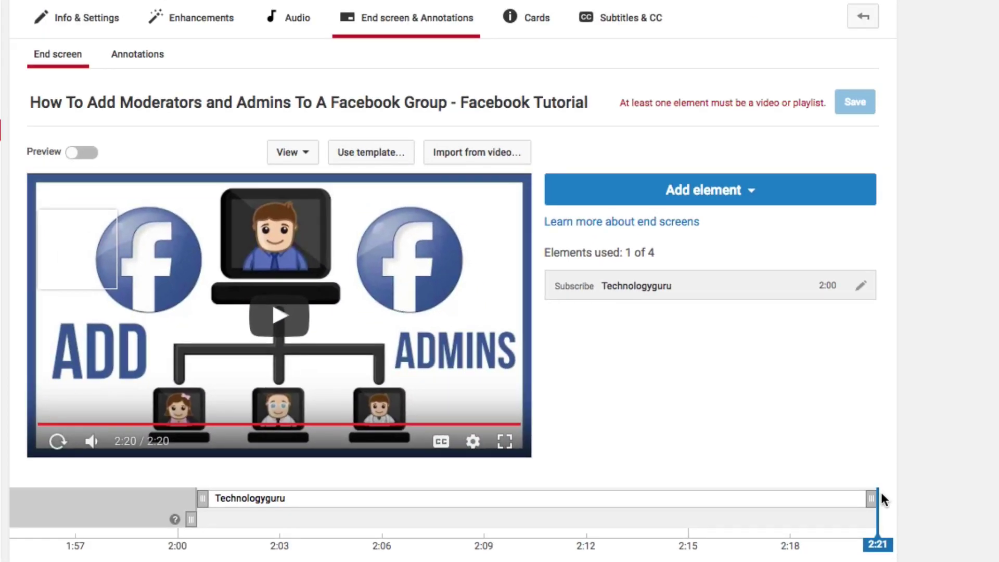
left_click_drag(868, 501, 584, 512)
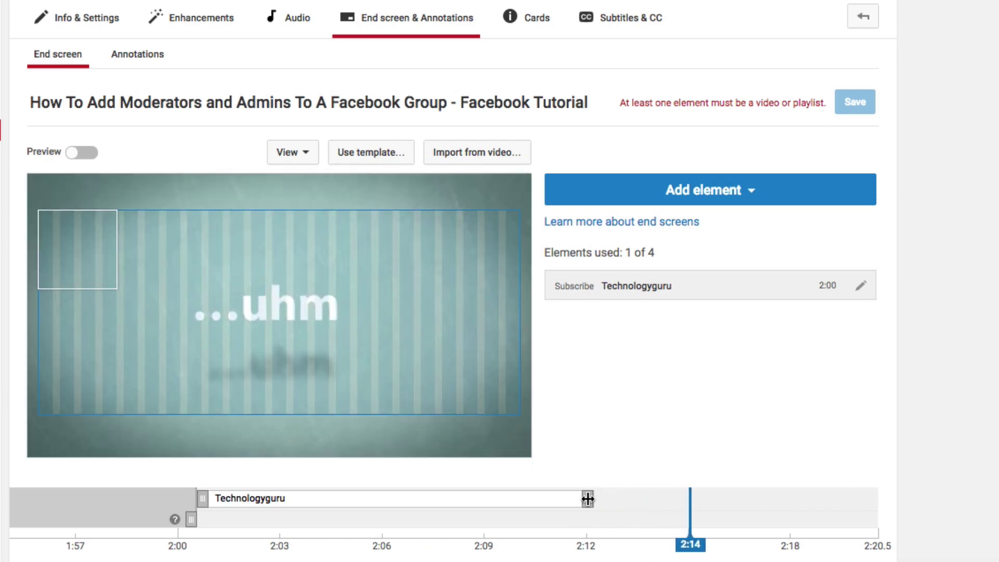
left_click_drag(587, 498, 937, 514)
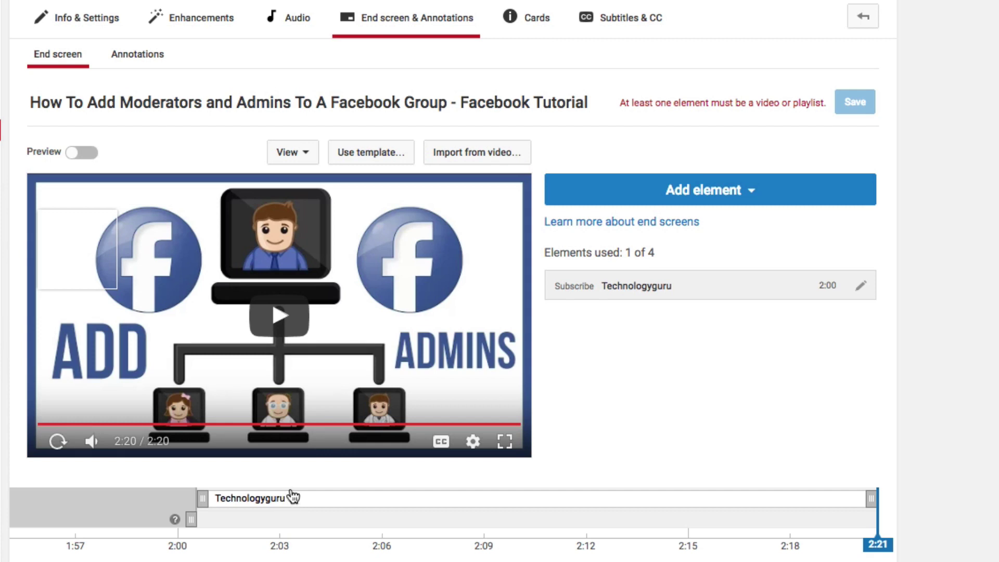
Add a video element featuring the Instagram draft-posts upload, starting at 2:15.
left_click(601, 192)
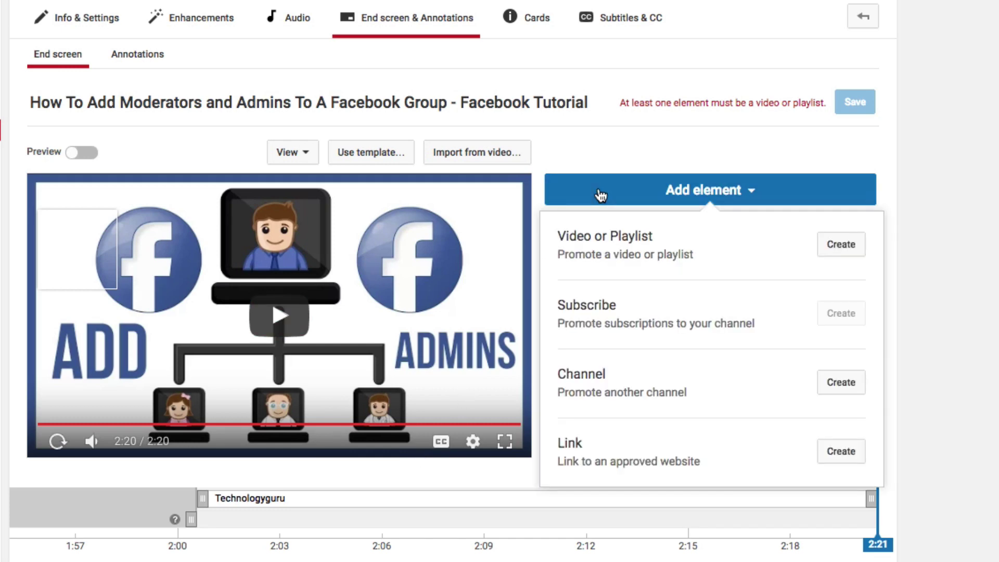
left_click(826, 251)
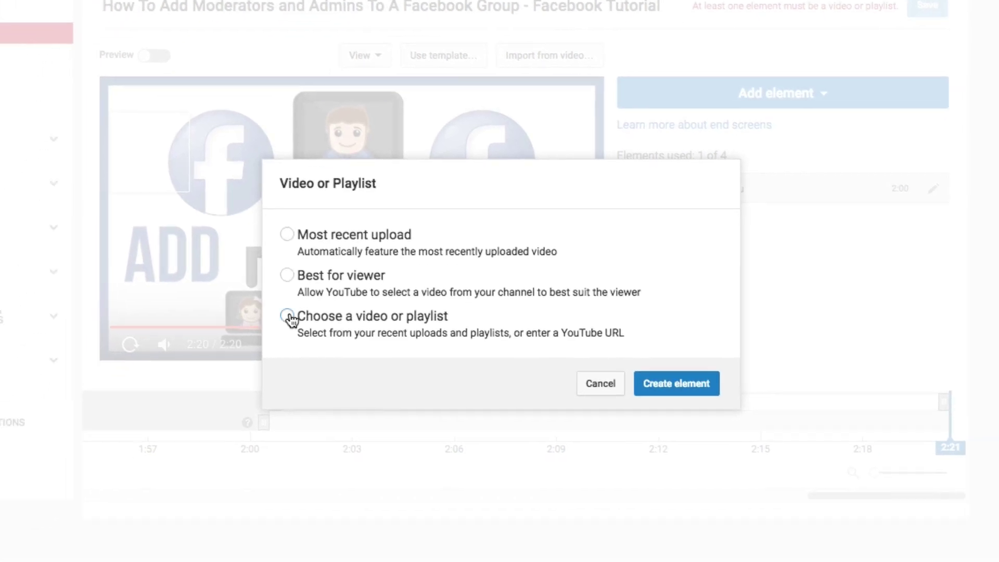
left_click(215, 410)
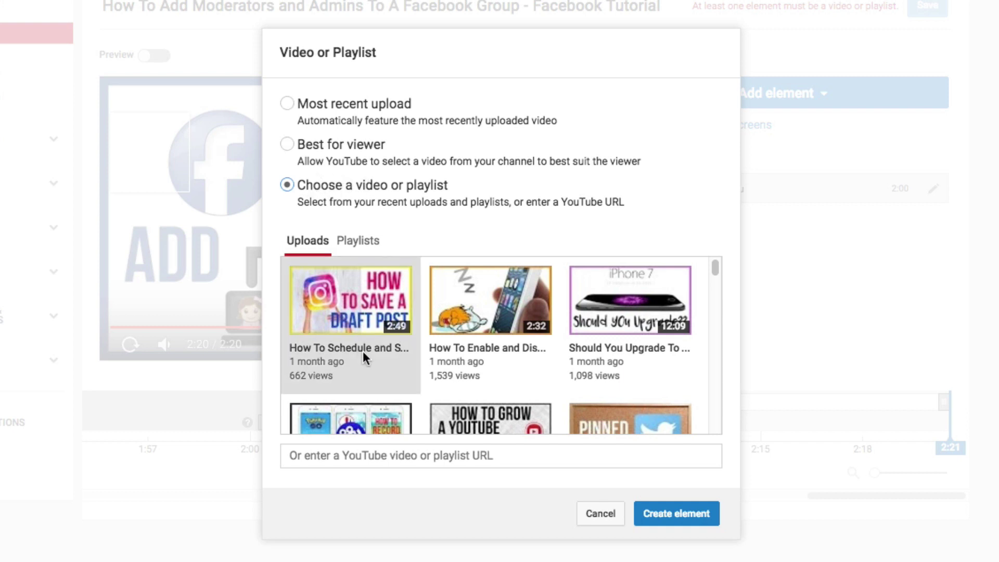
left_click(352, 362)
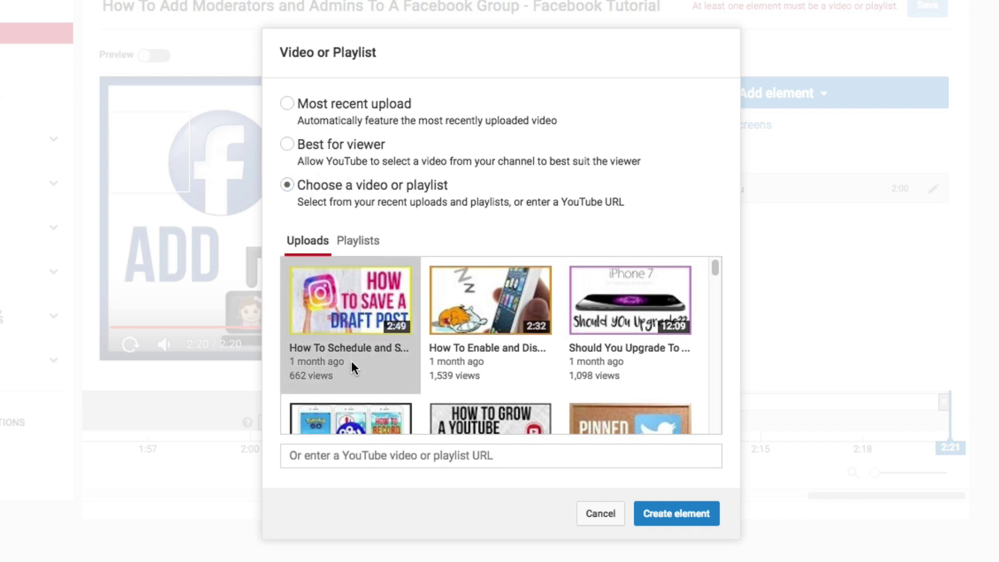
left_click(671, 515)
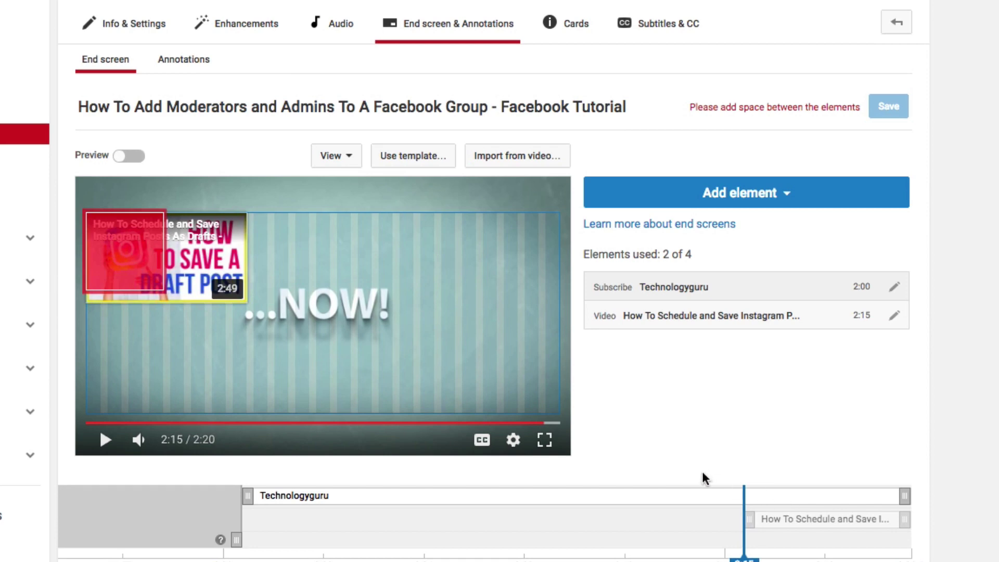
Delete the Technologyguru Subscribe element, leaving only the Instagram video element.
left_click(894, 286)
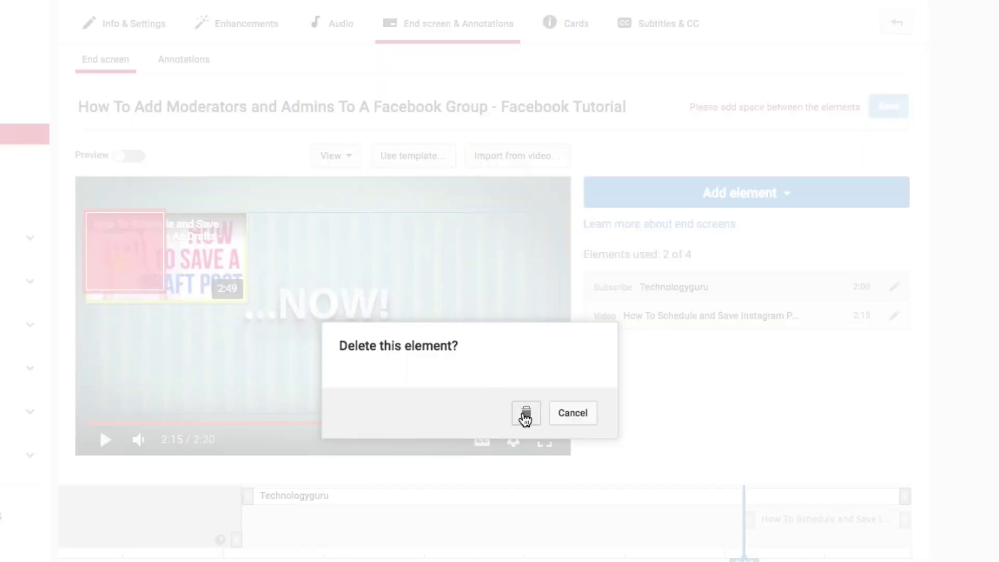
left_click(571, 413)
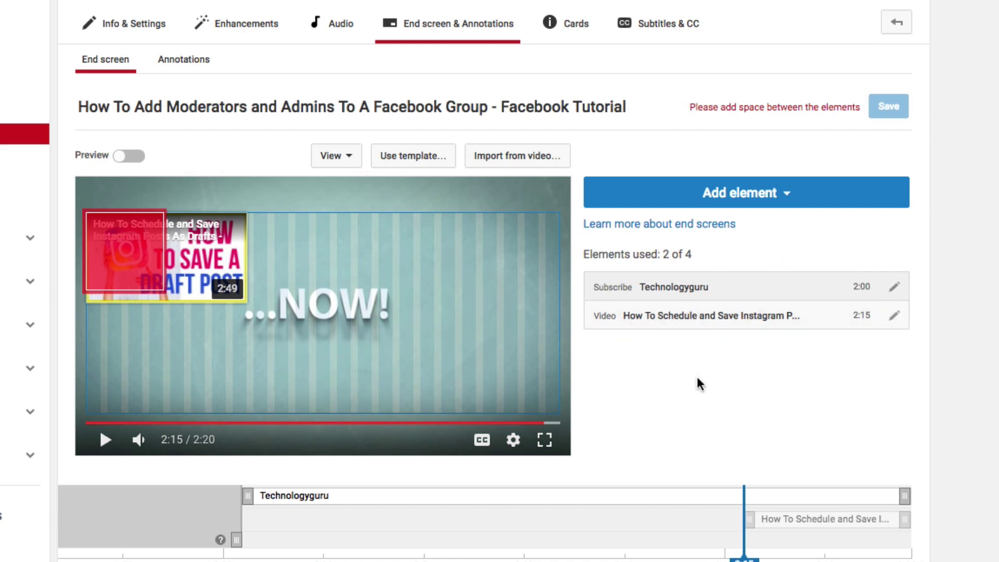
left_click(902, 285)
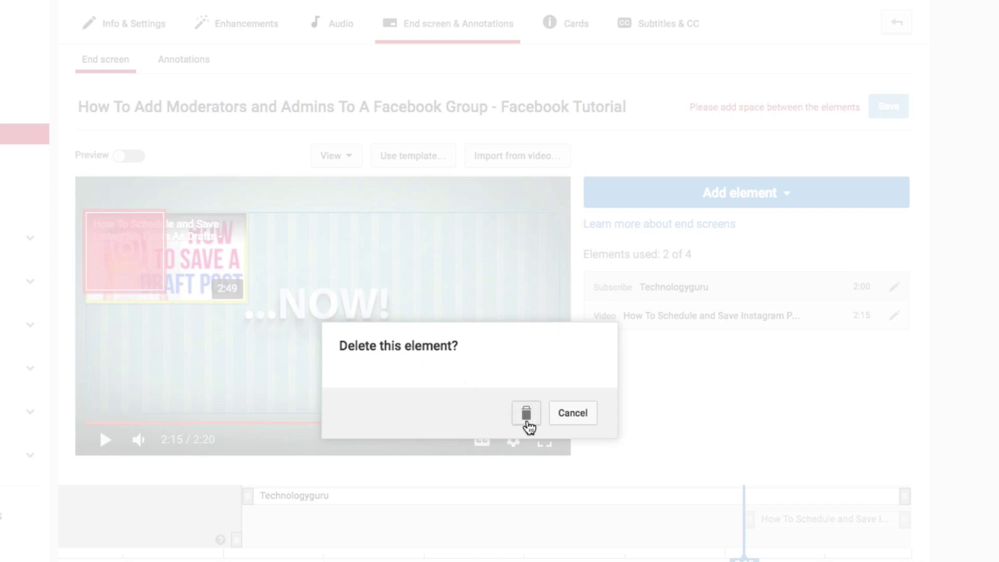
left_click(526, 414)
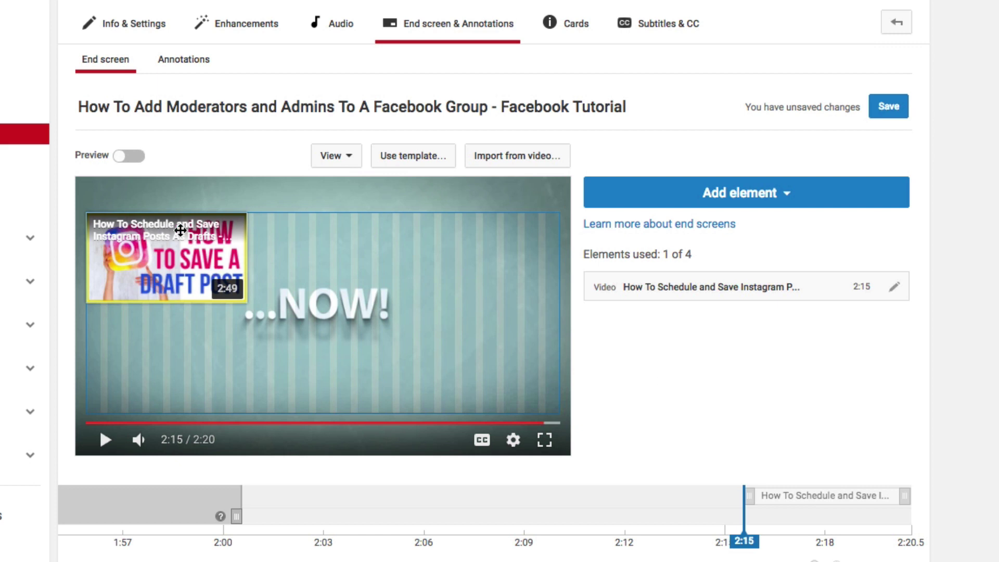
Move the Instagram video element's start to 2:00 and preview playback up to 2:10.
left_click(125, 157)
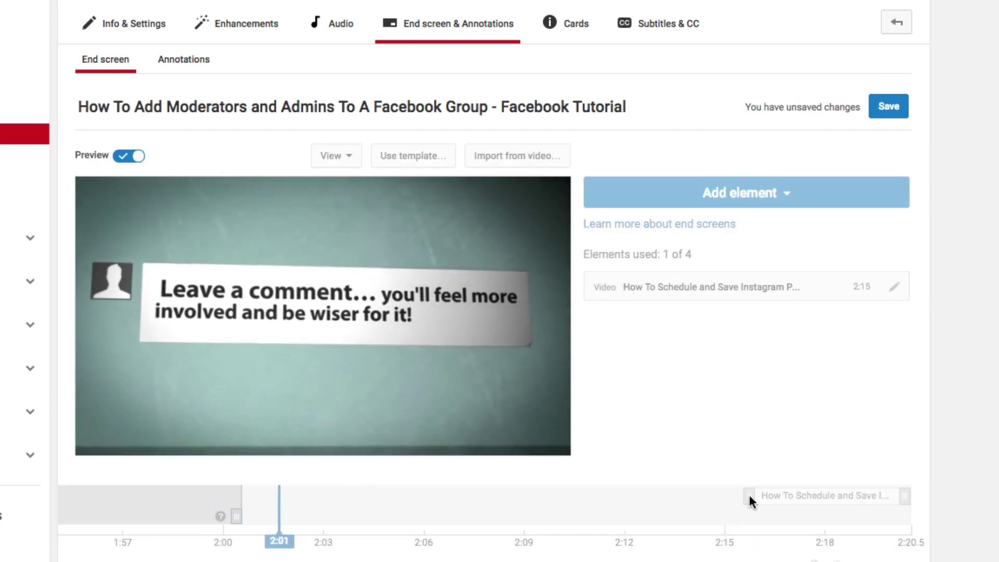
left_click_drag(748, 496, 202, 498)
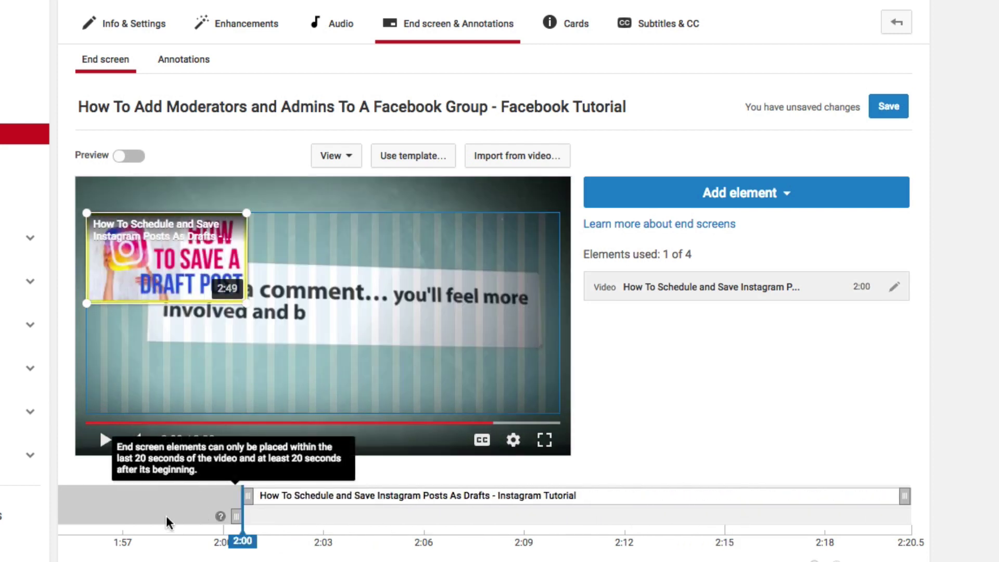
left_click(105, 440)
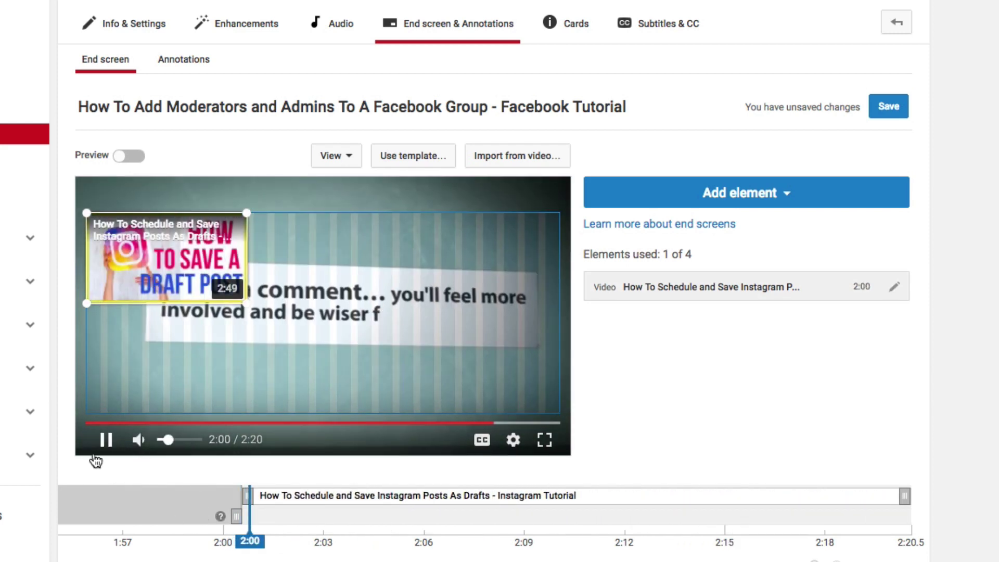
left_click(129, 155)
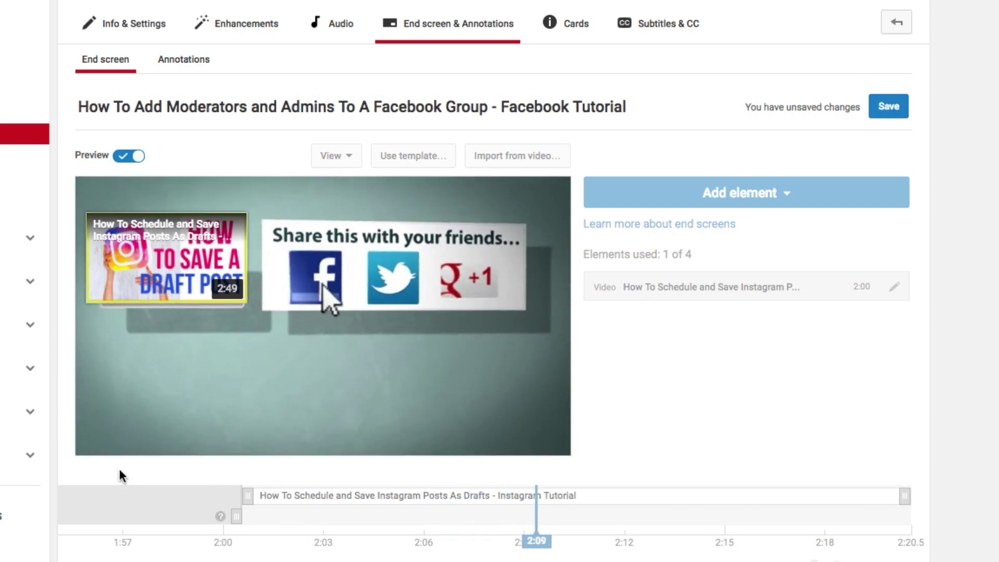
left_click(108, 443)
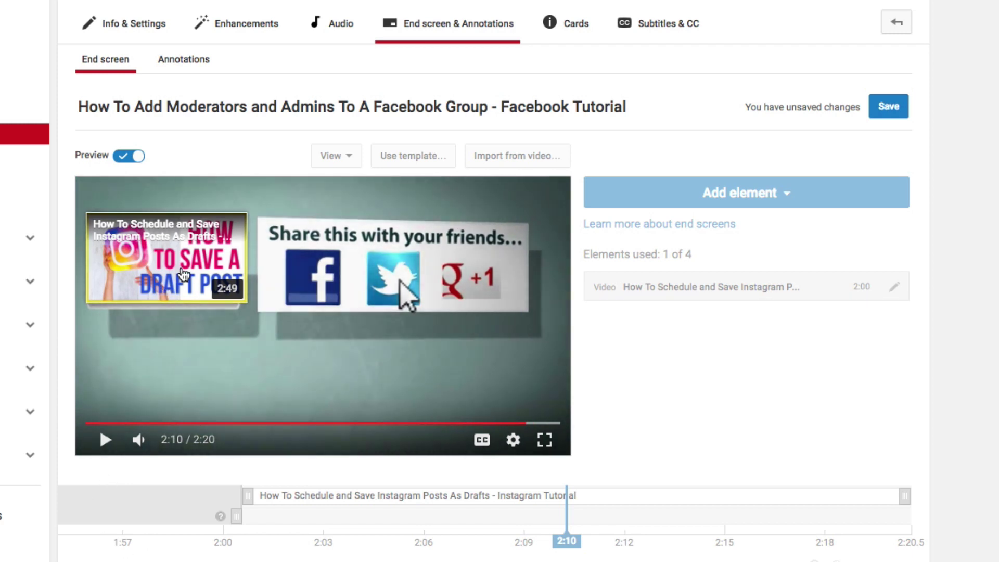
Delete the Instagram drafts video element, leaving the end screen empty.
left_click(893, 287)
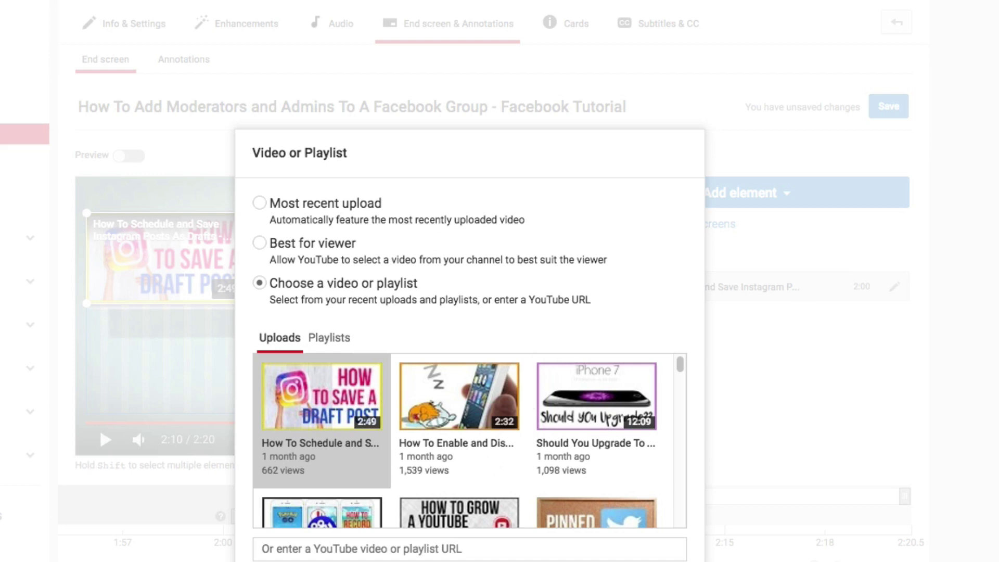
left_click(772, 413)
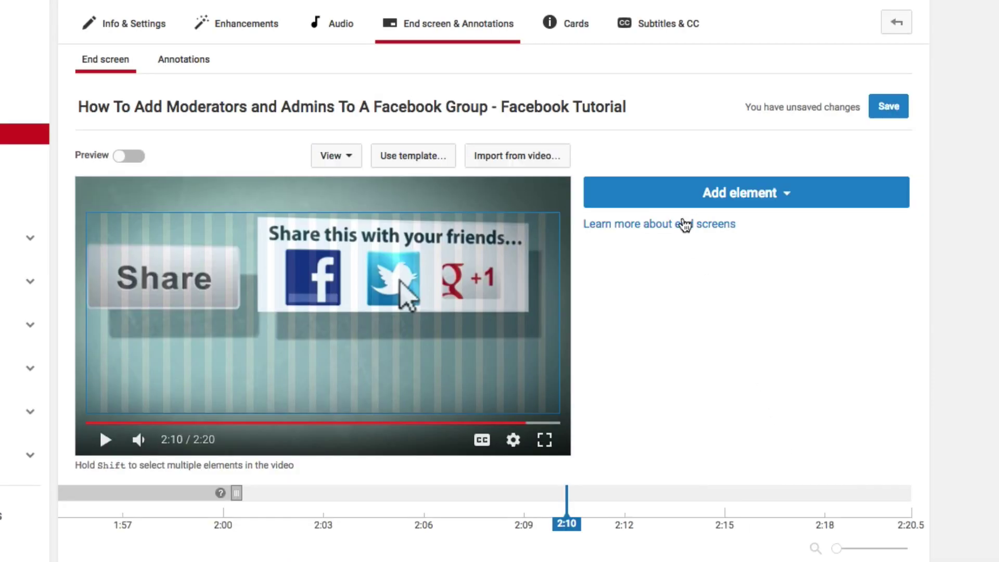
left_click(676, 192)
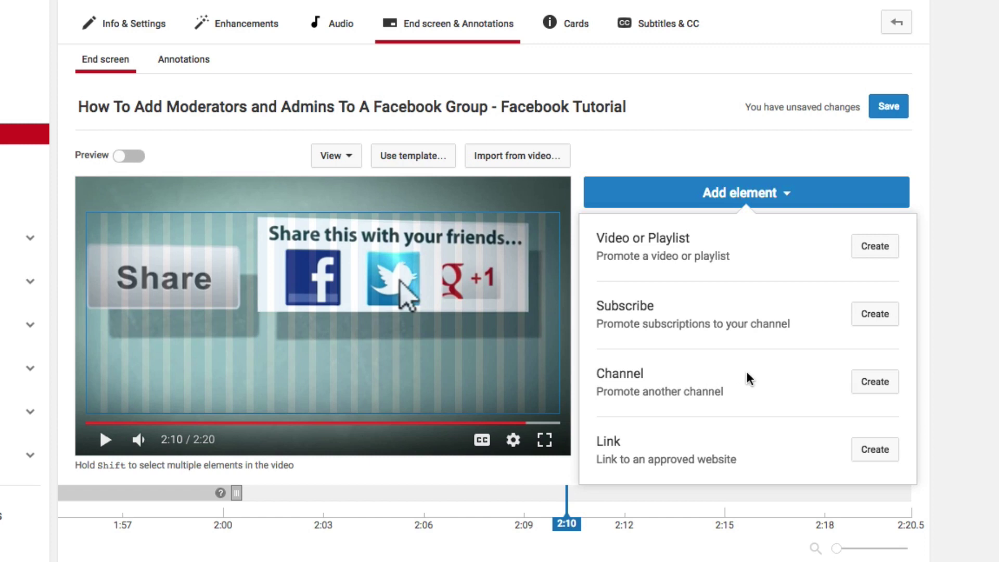
left_click(863, 450)
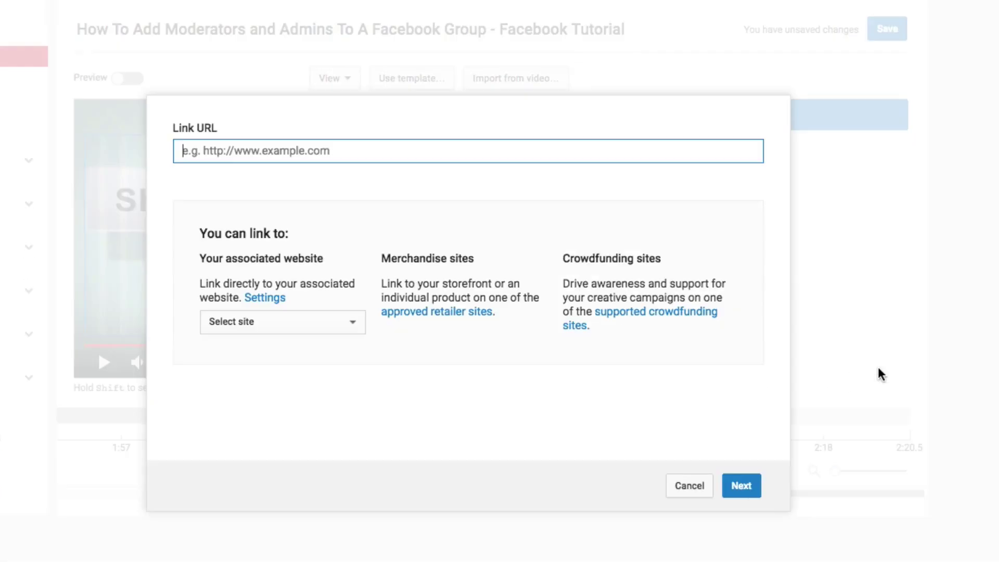
left_click(279, 294)
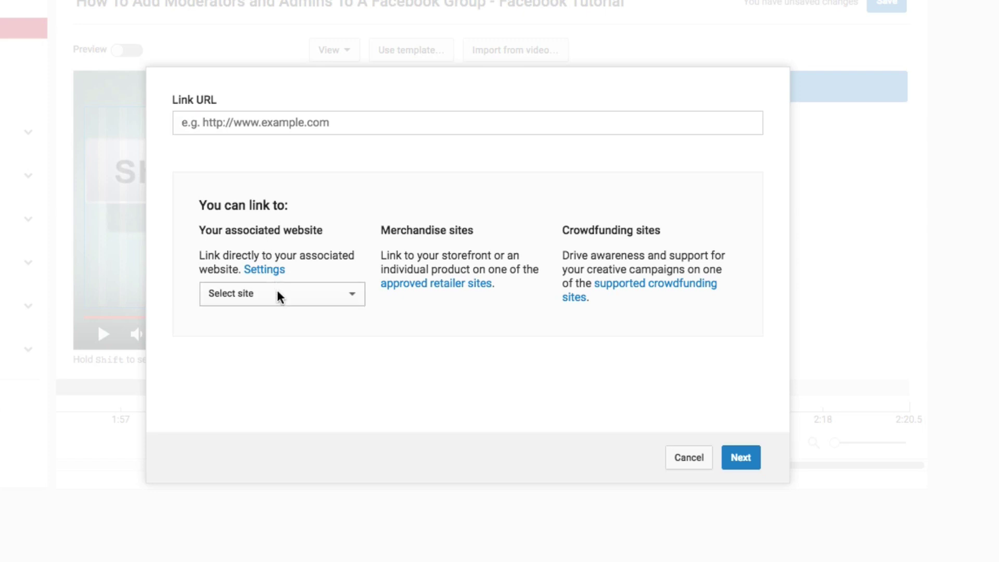
left_click(256, 371)
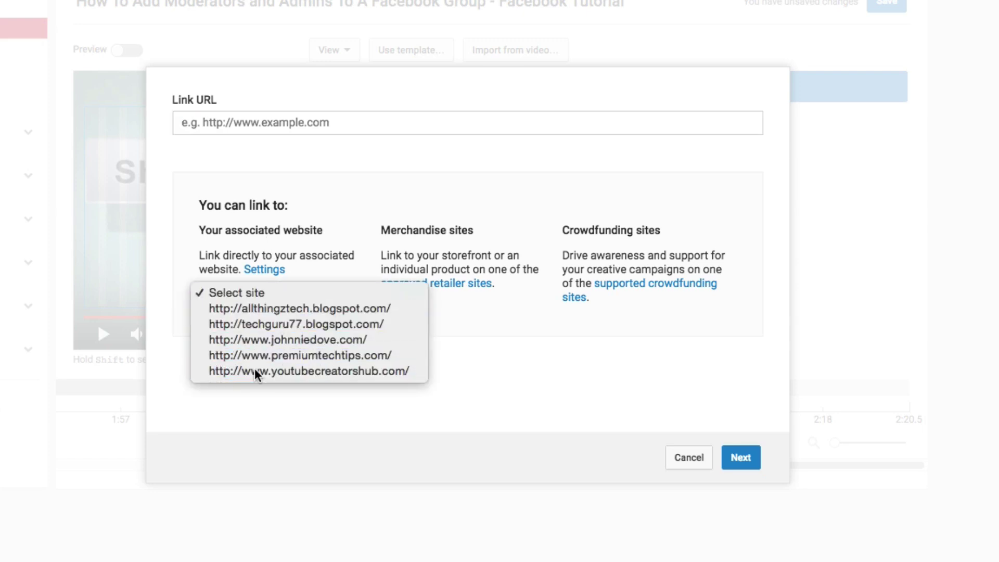
left_click(728, 557)
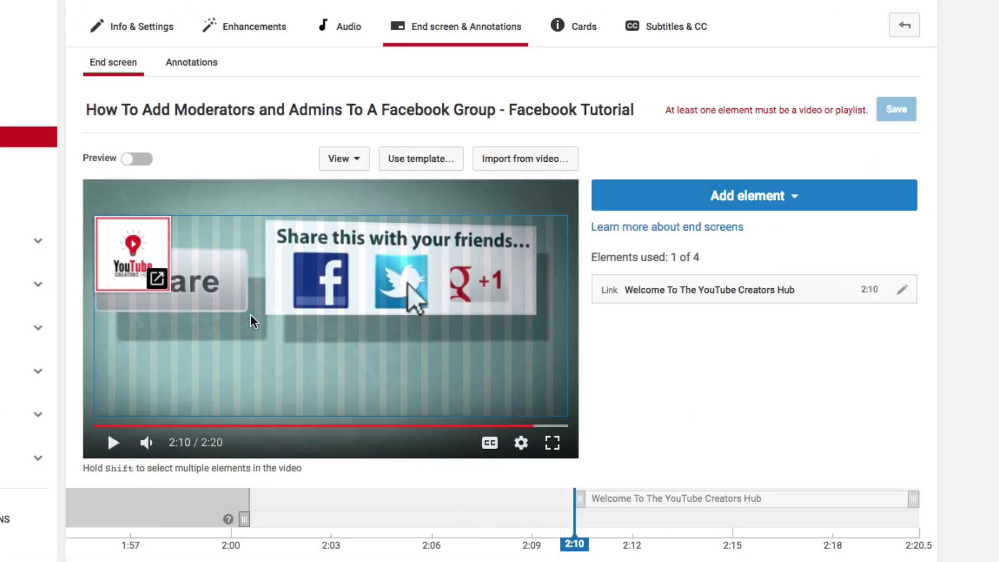
left_click(138, 159)
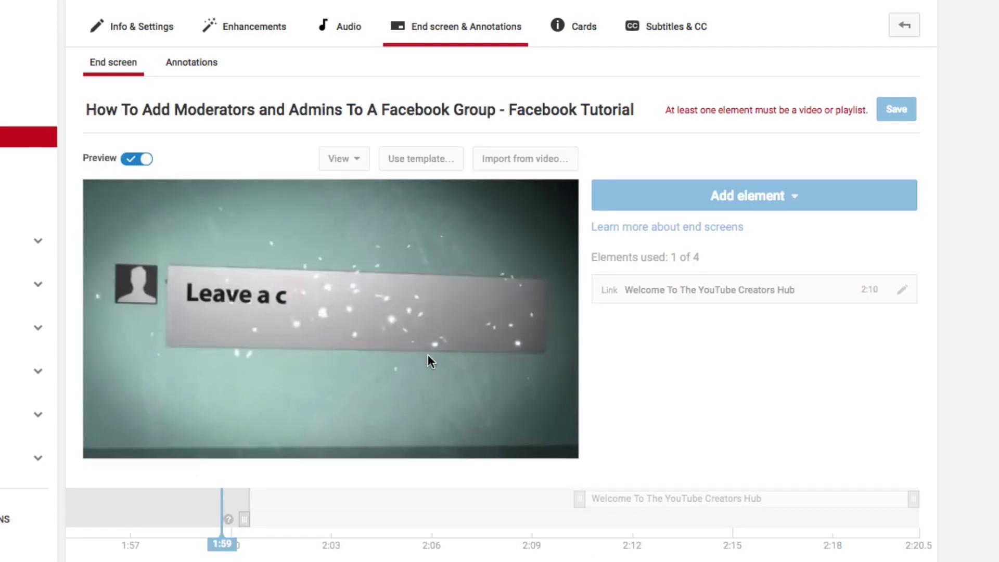
left_click(112, 442)
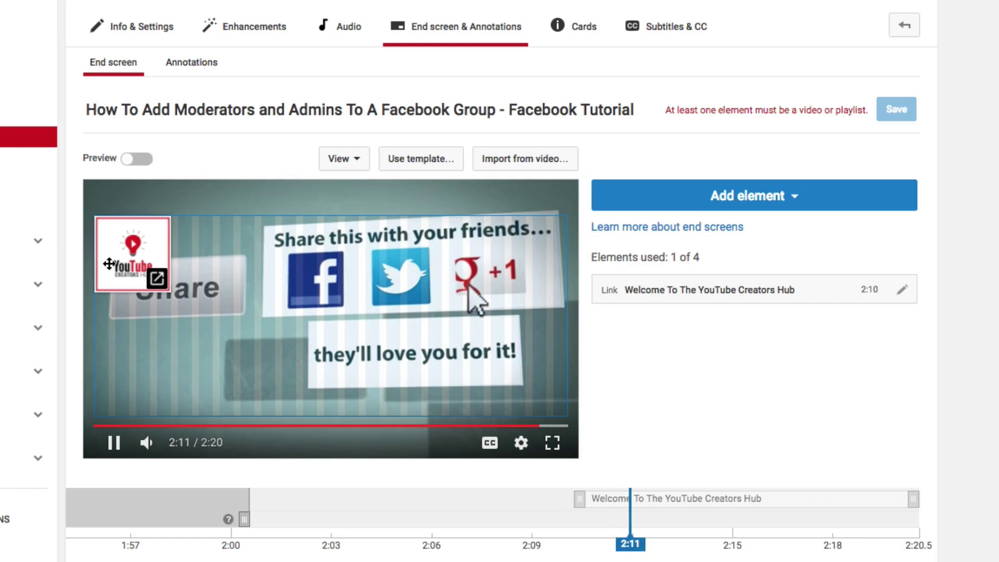
left_click(106, 441)
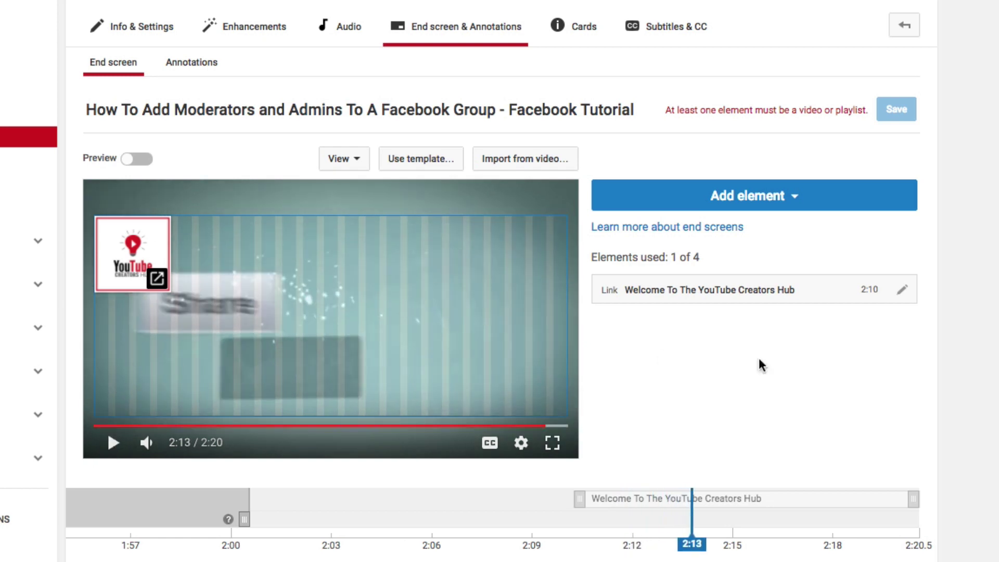
left_click(902, 297)
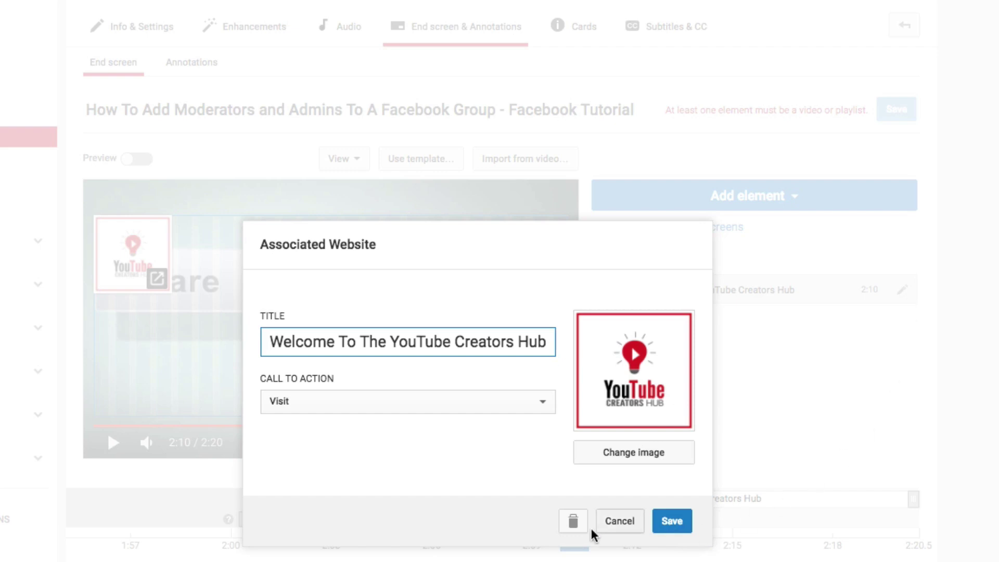
left_click(573, 520)
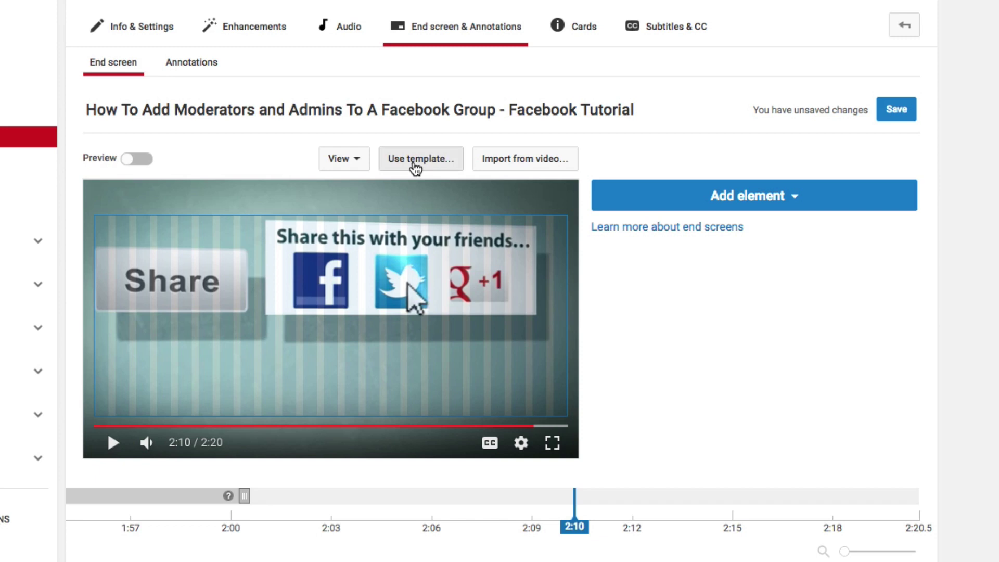
Apply the first layout of the 1 Video | 1 Subscribe | 1 Link template.
left_click(415, 166)
scroll(782, 244, "down", 1)
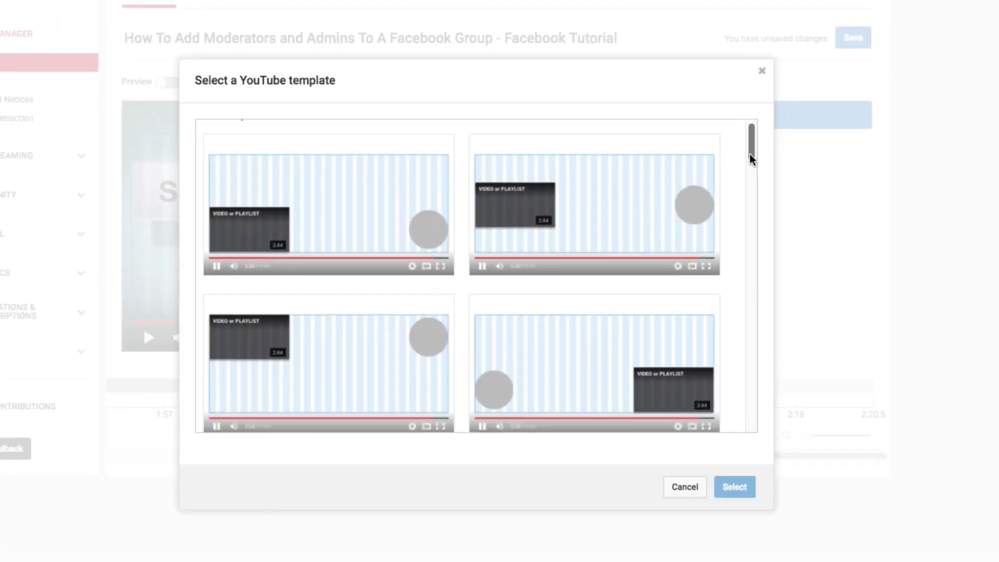
left_click_drag(751, 156, 760, 211)
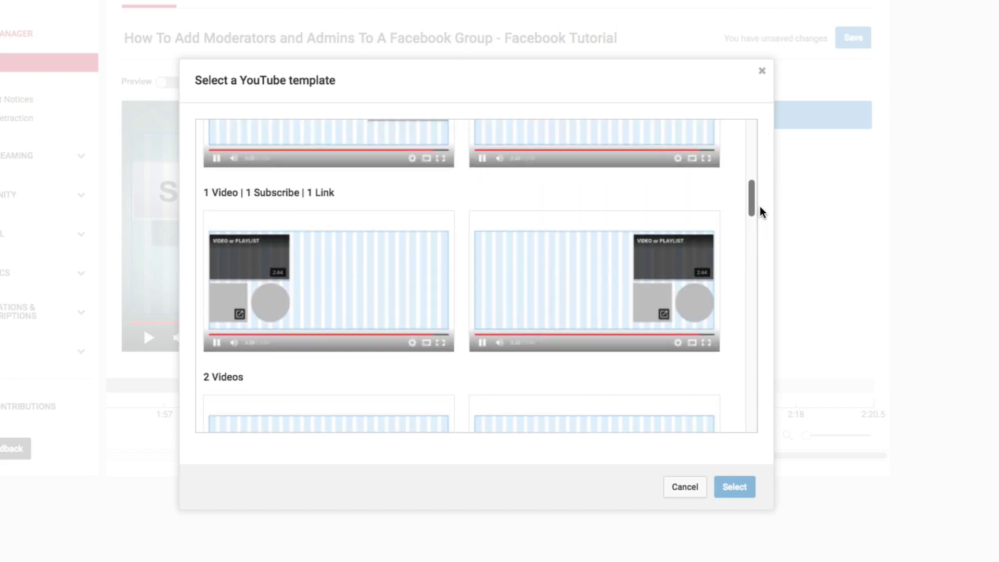
left_click(386, 303)
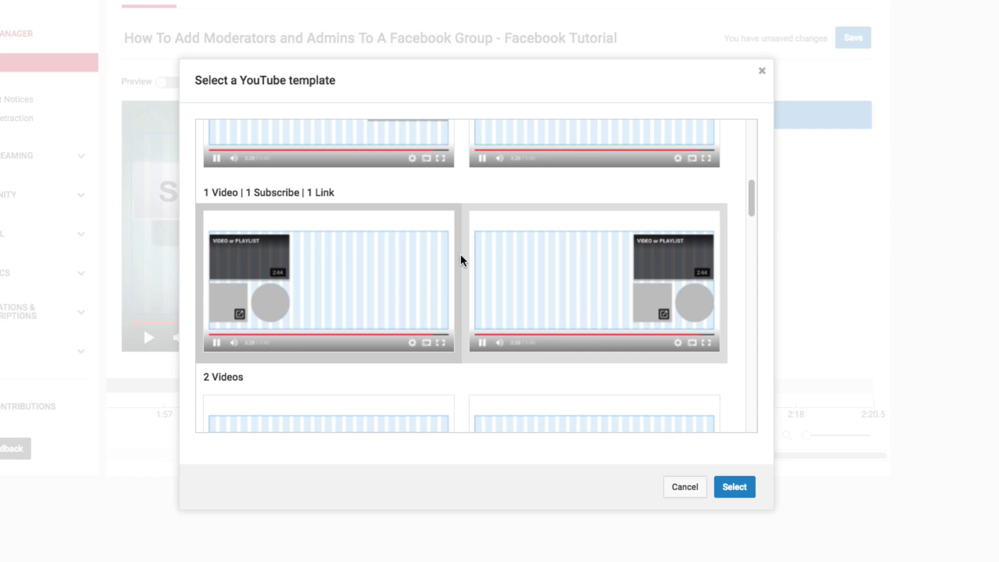
left_click(746, 476)
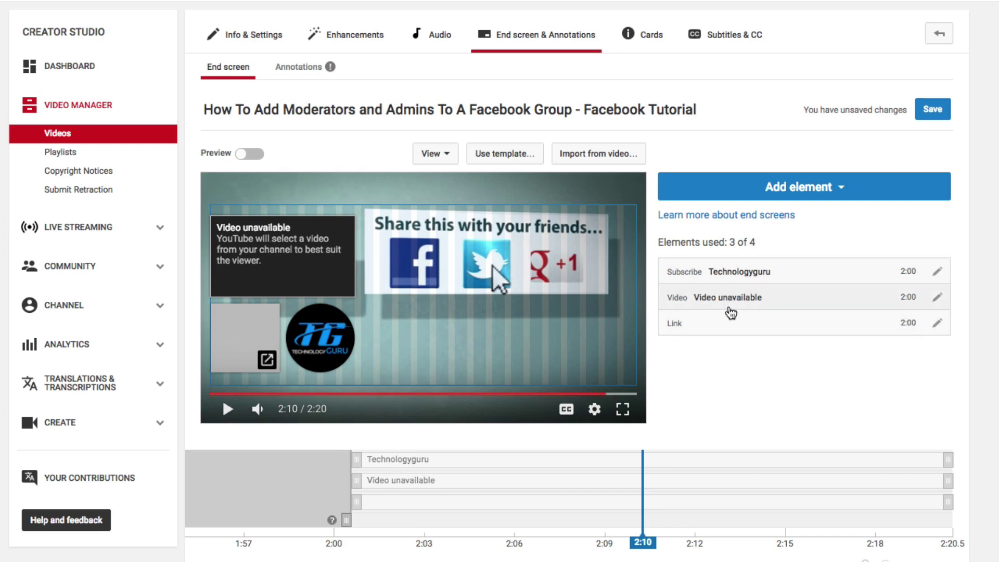
Fill the unavailable end-screen video element with the Raise To Wake tutorial video.
left_click(710, 302)
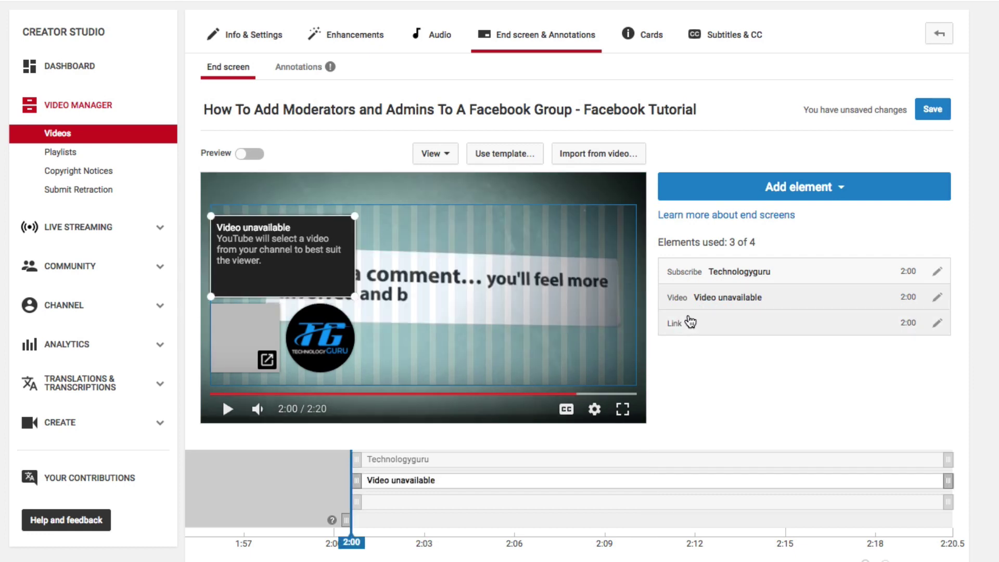
left_click(935, 301)
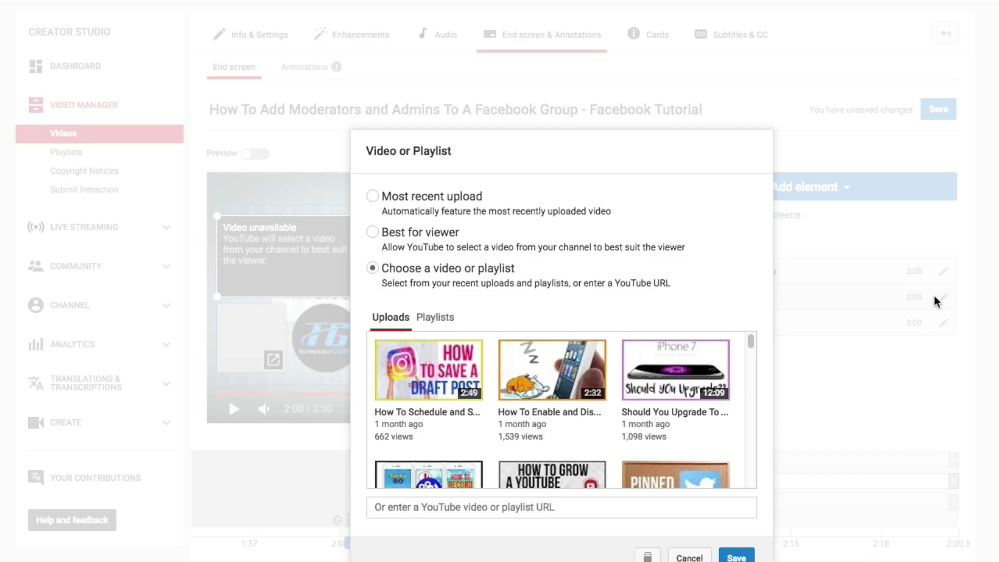
left_click(735, 556)
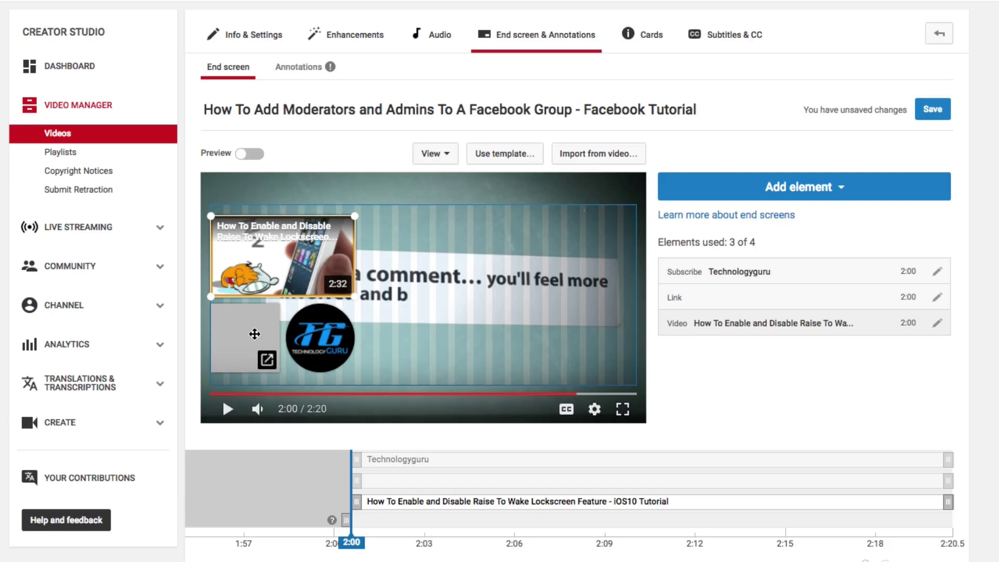
Switch that video element to Best for viewer and save the setting.
left_click(936, 323)
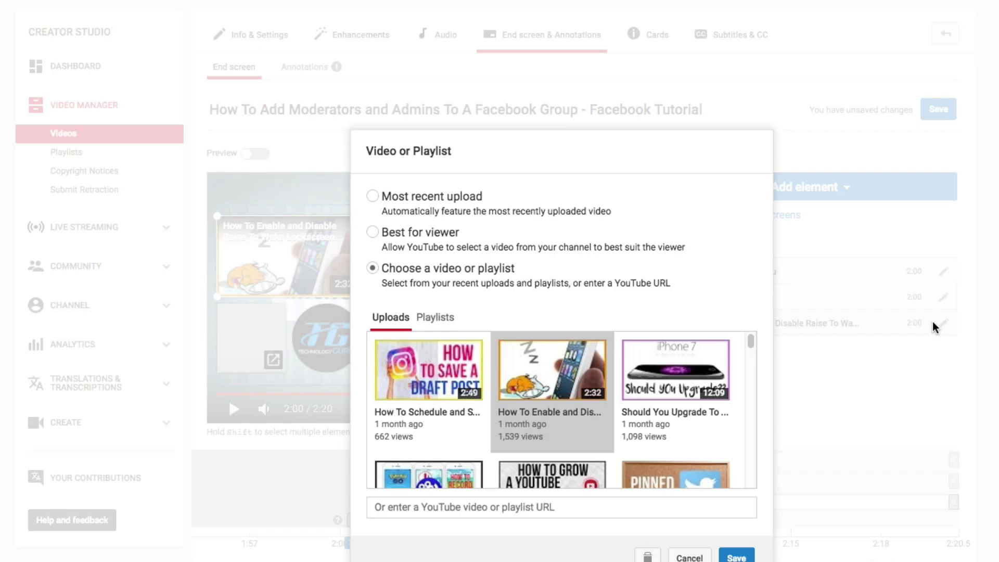
left_click(381, 235)
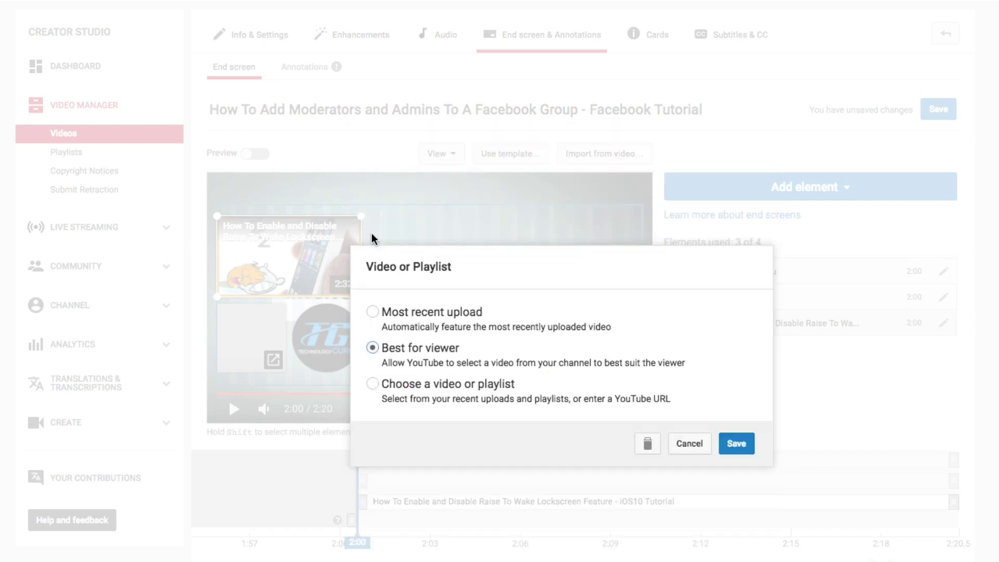
left_click(736, 443)
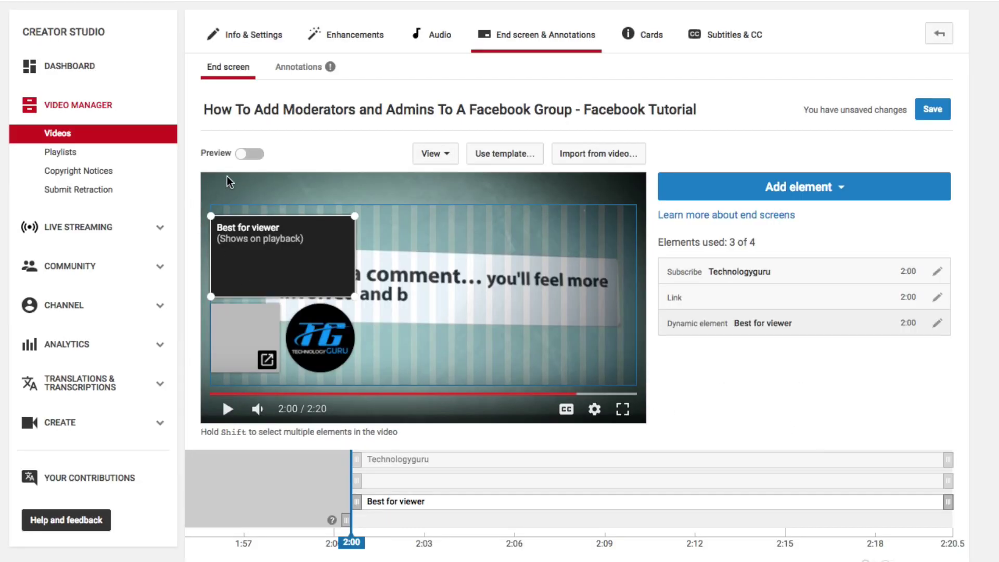
left_click(242, 154)
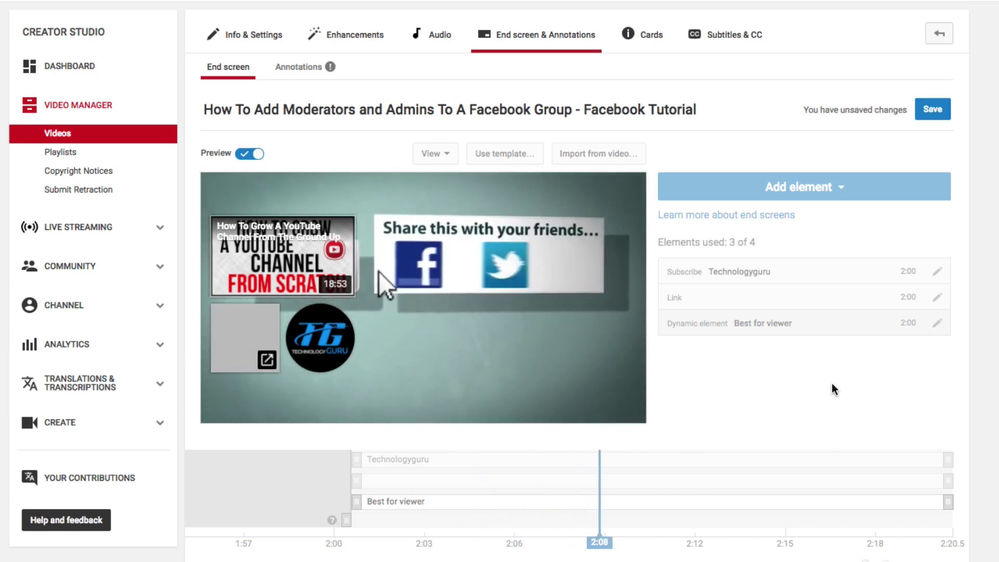
left_click(228, 408)
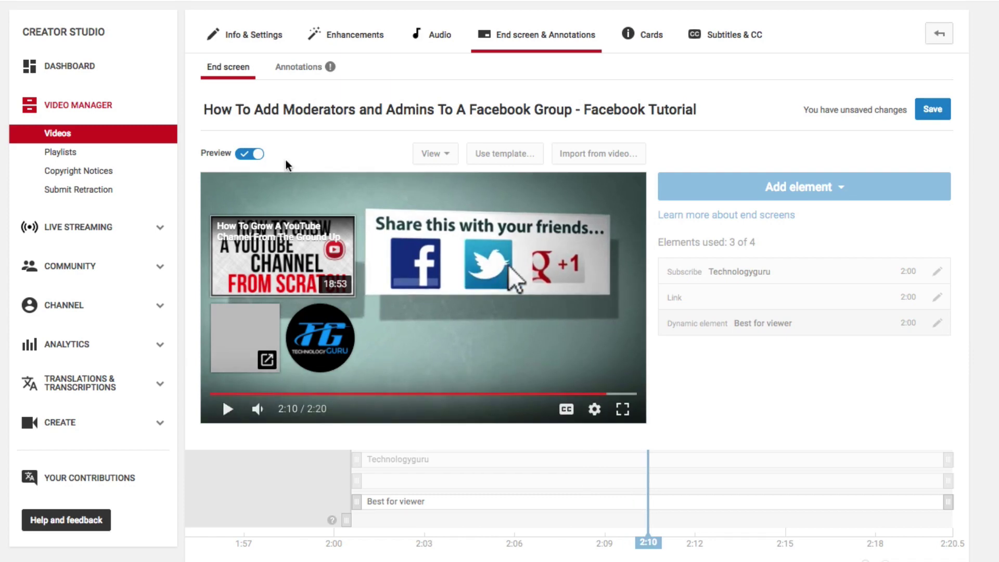
left_click(254, 154)
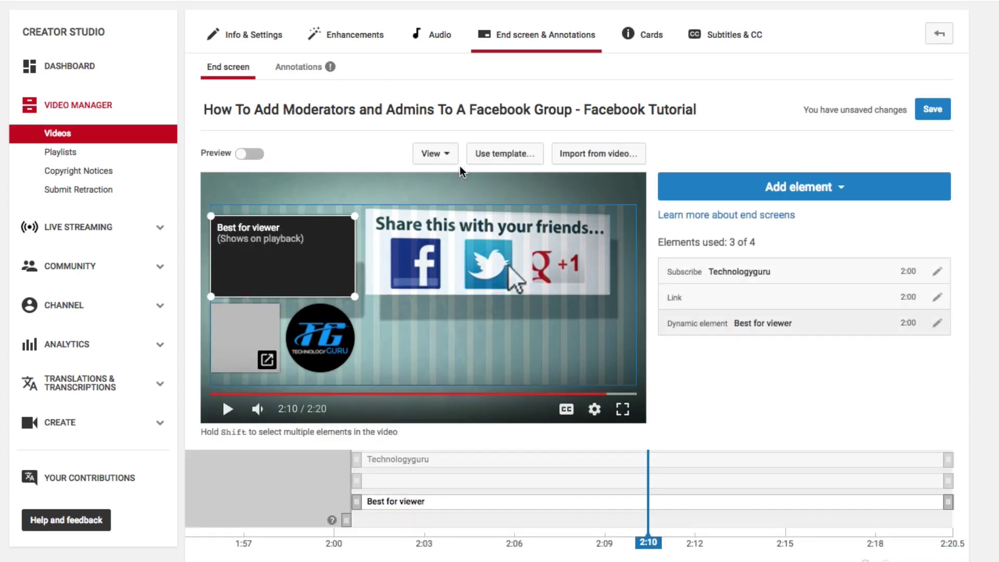
left_click(491, 158)
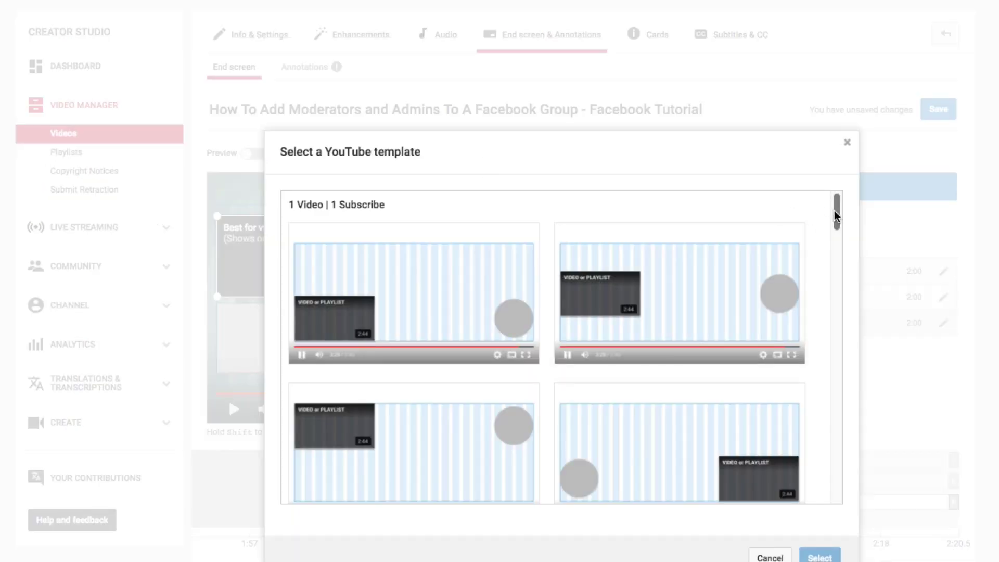
left_click_drag(836, 216, 834, 479)
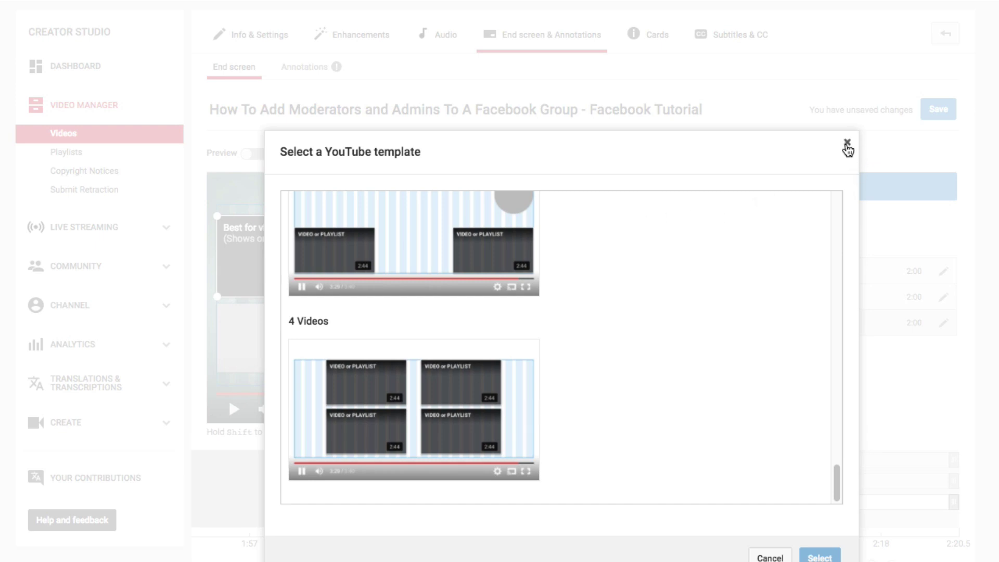
left_click(846, 142)
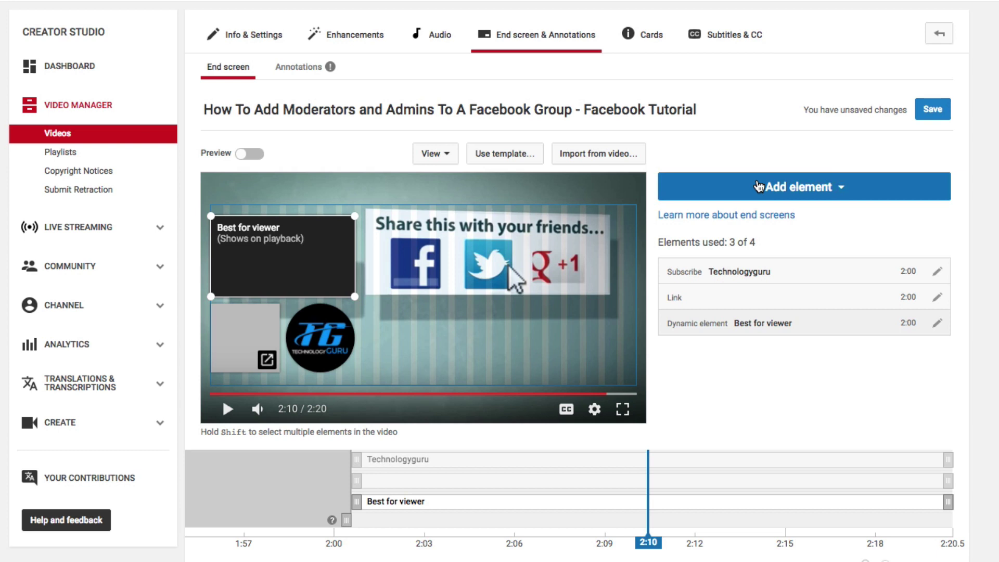